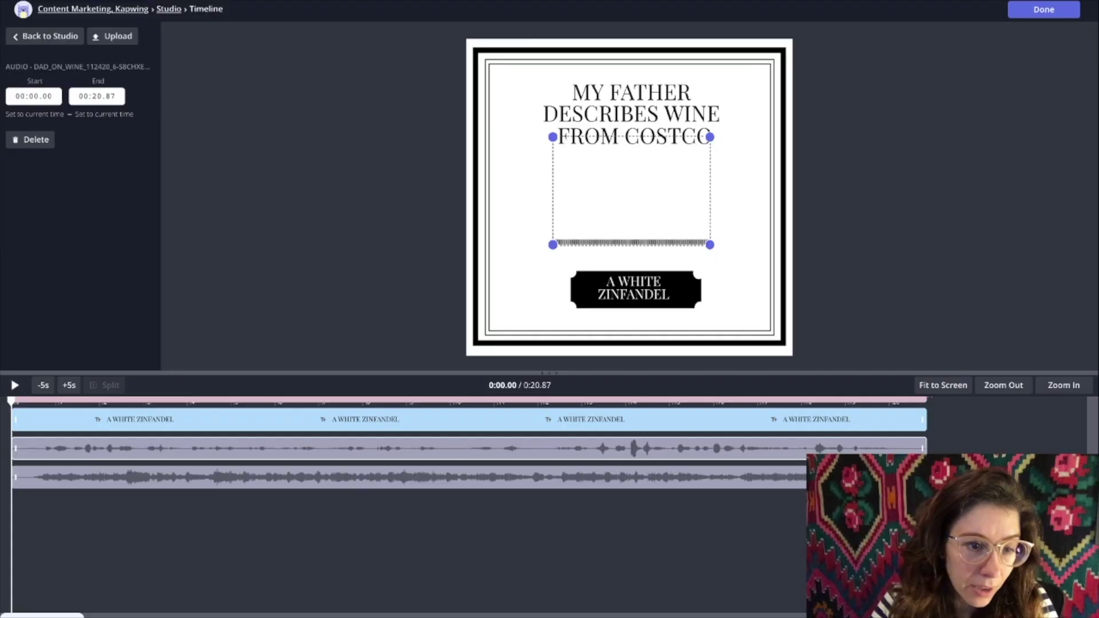
key(space)
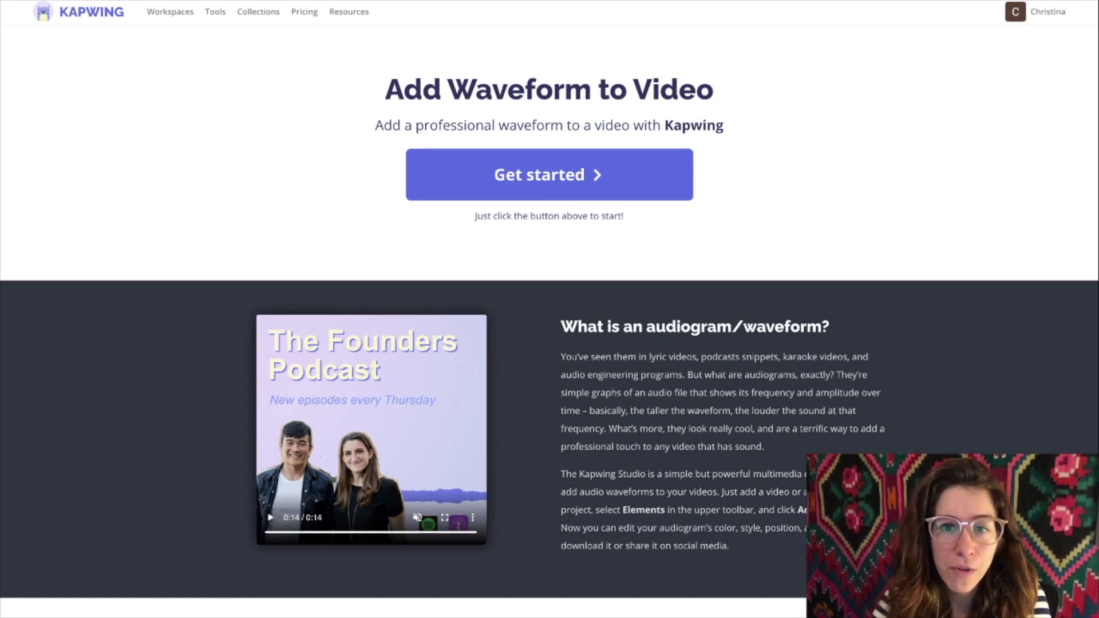
- Look over the Add Waveform to Video page and start a new waveform project from it
scroll(549, 320, down, 9)
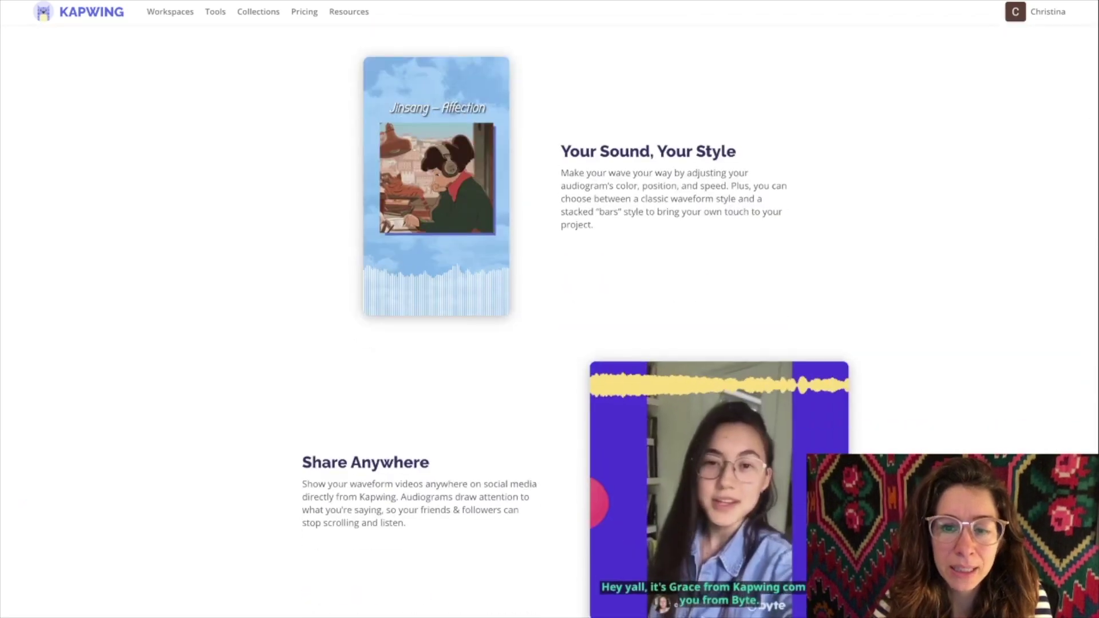
scroll(549, 320, down, 7)
scroll(549, 320, up, 15)
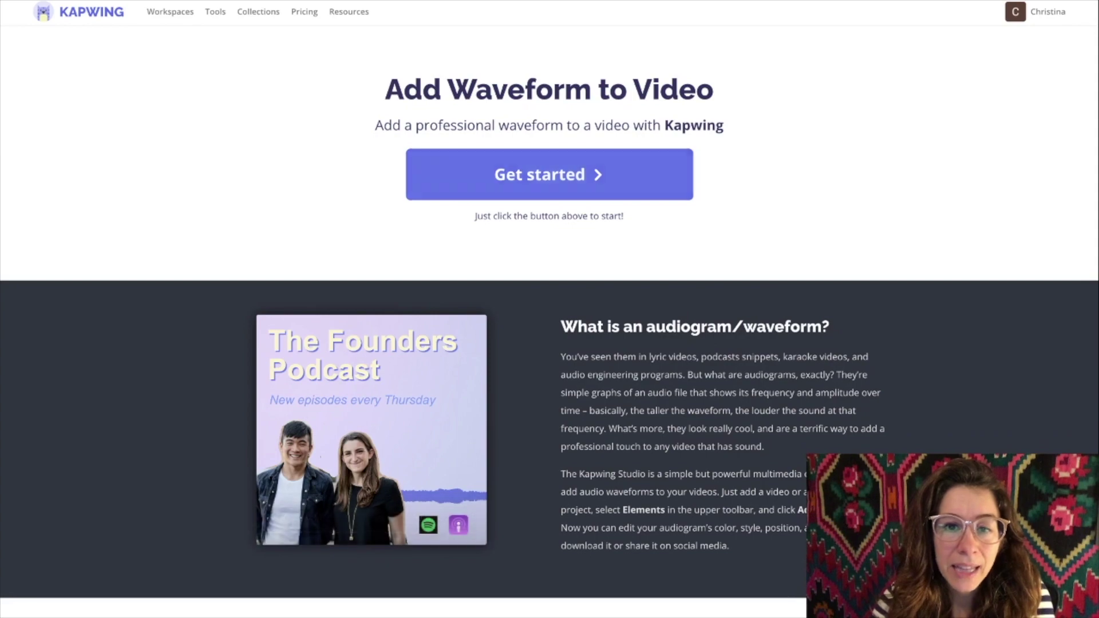
click(550, 175)
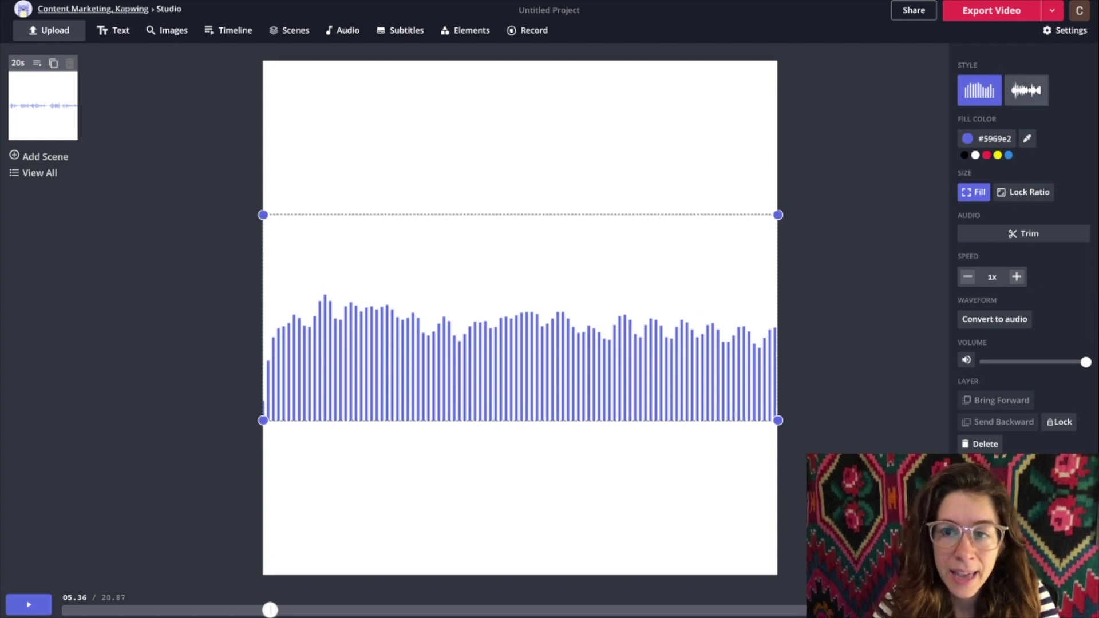
- Try the continuous waveform style on the audio waveform and return it to the bars style
click(1026, 90)
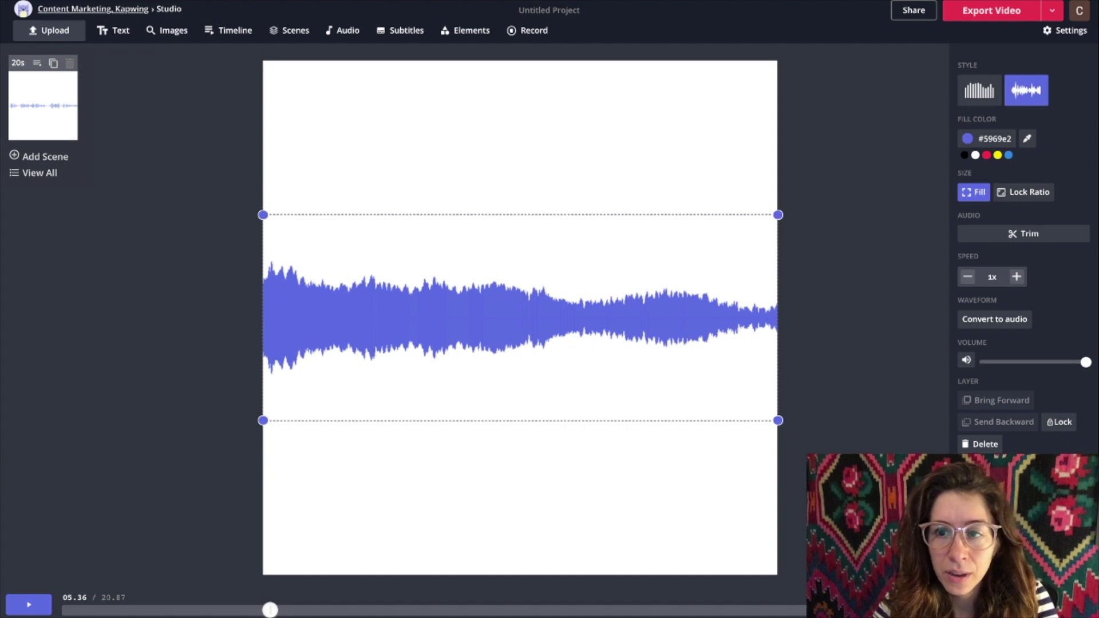
click(978, 90)
click(1025, 90)
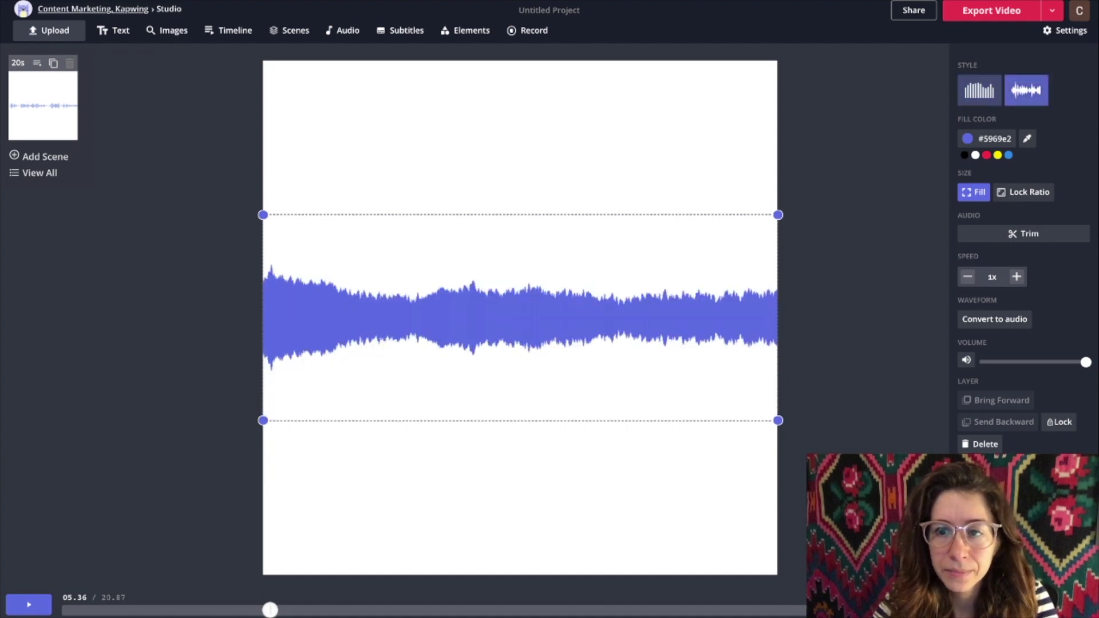
click(978, 90)
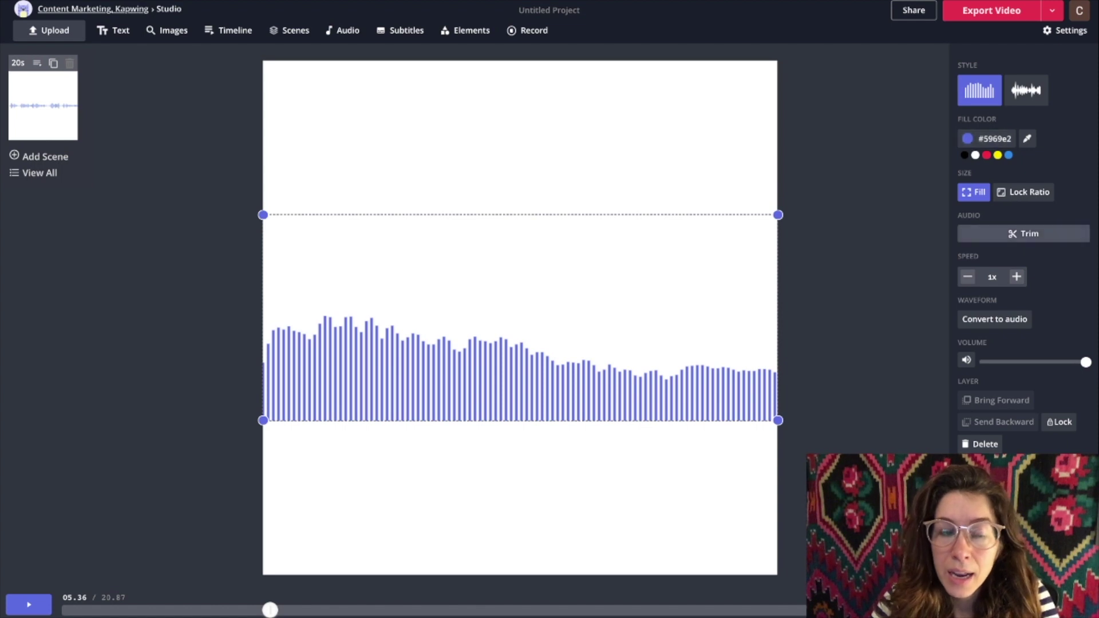
- Cut the section from 00:08.86 to 00:11.46 out of the waveform's audio and apply the trim
click(1023, 233)
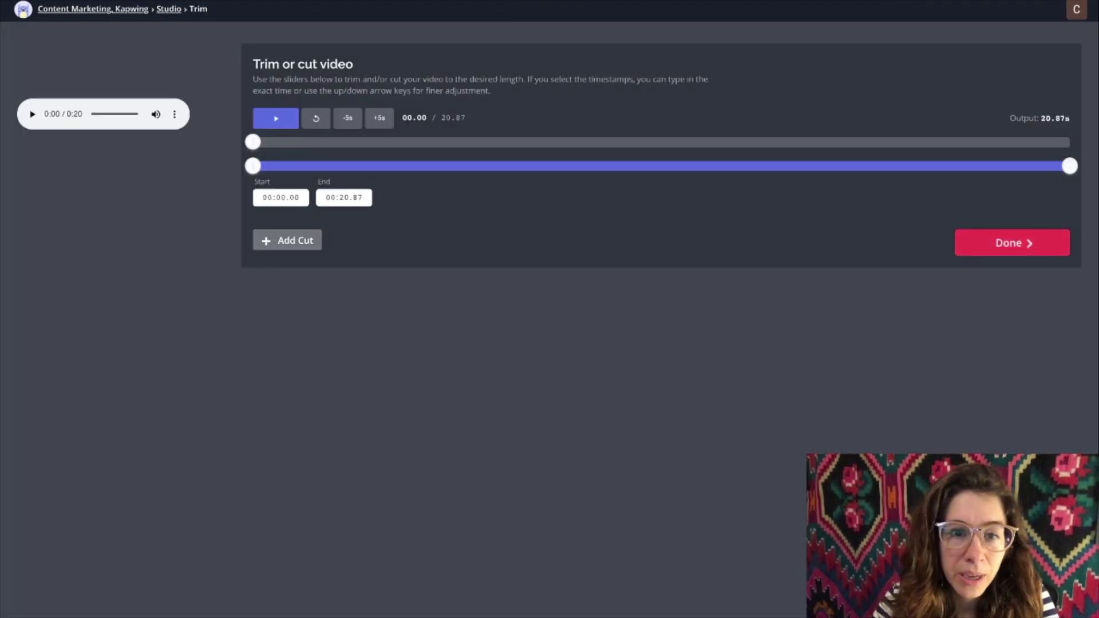
click(287, 240)
drag(303, 234, 650, 234)
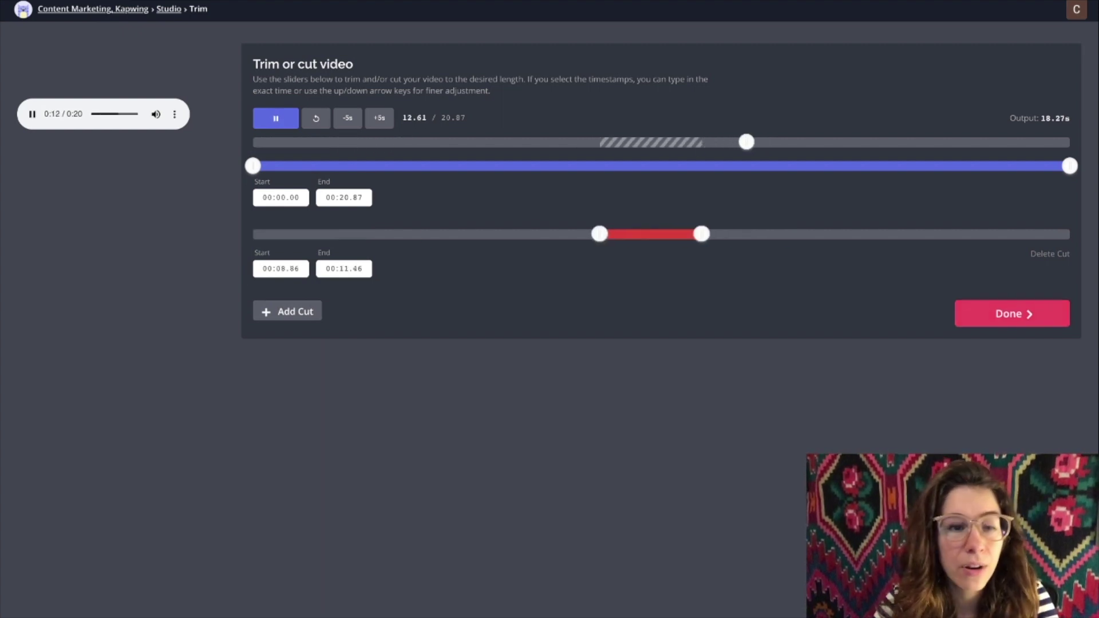
click(1012, 314)
- Inspect the trimmed audio layer in the timeline editor and return to the Studio
click(229, 31)
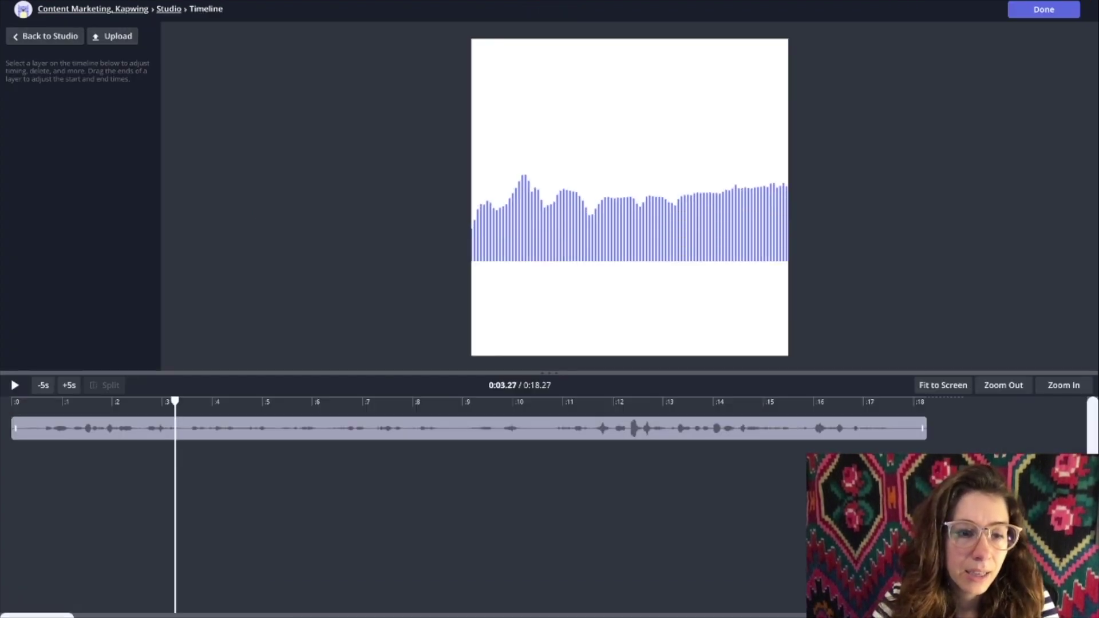
click(173, 428)
click(179, 428)
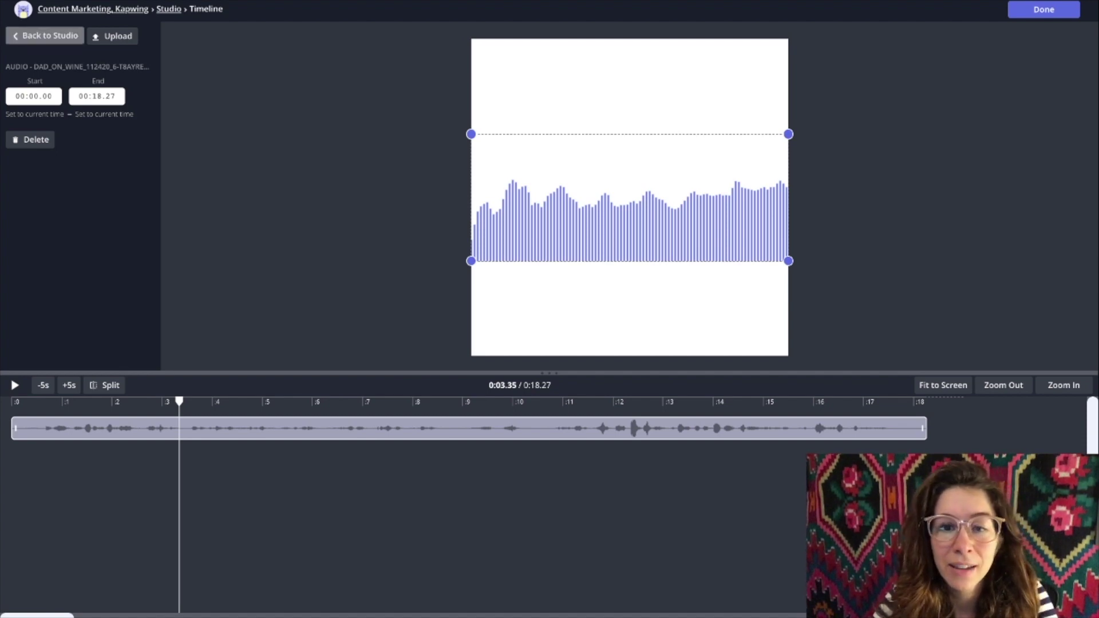
click(50, 36)
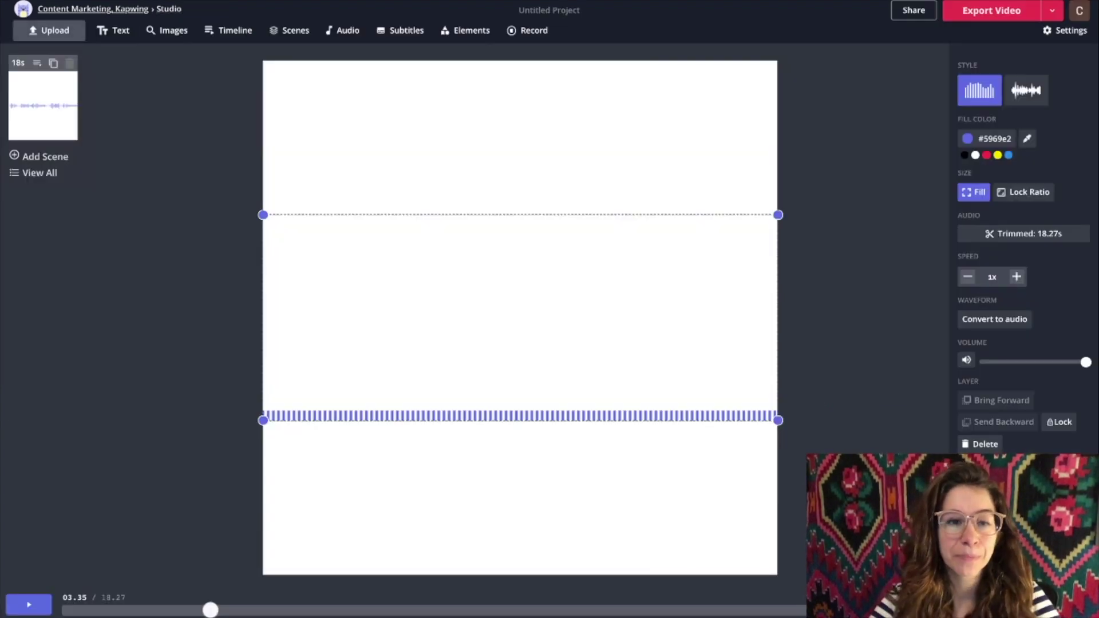
click(50, 31)
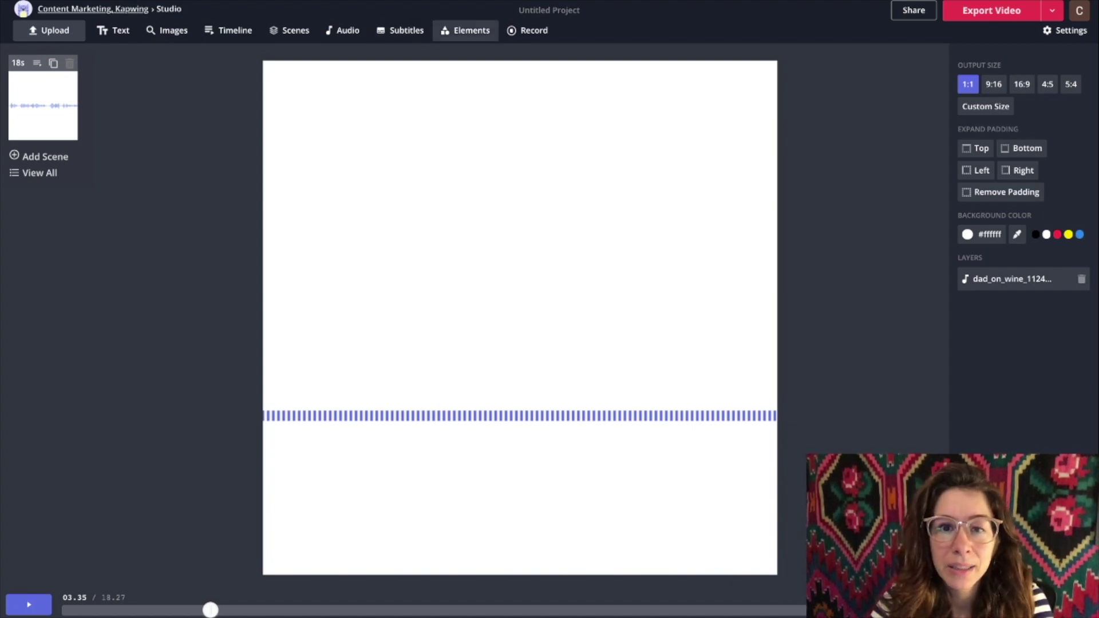
click(465, 30)
key(Escape)
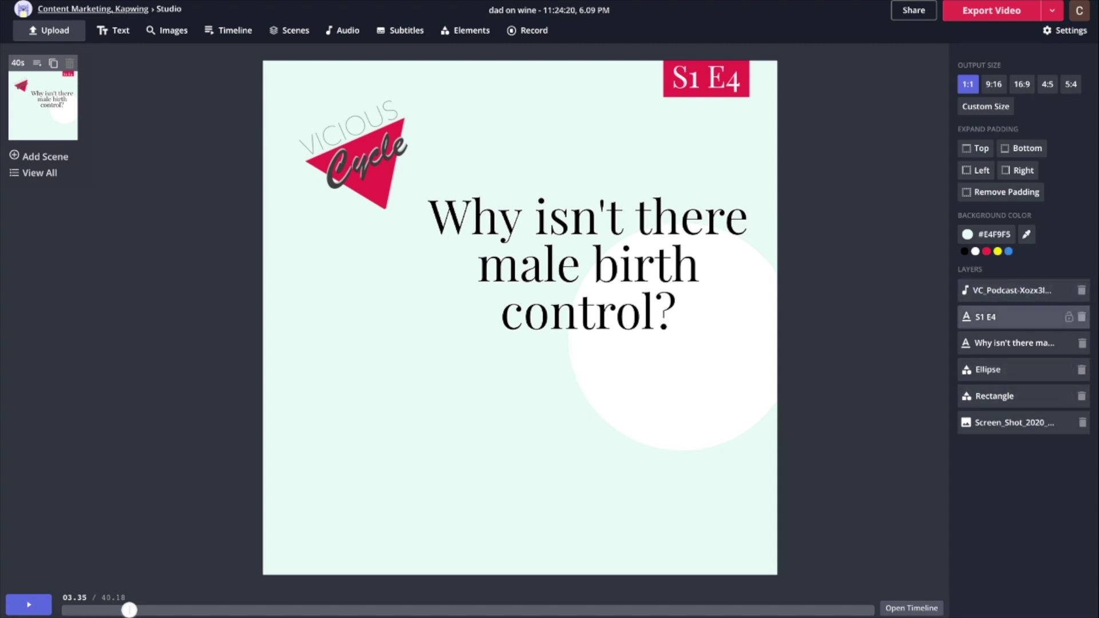
click(1007, 316)
click(700, 378)
click(863, 389)
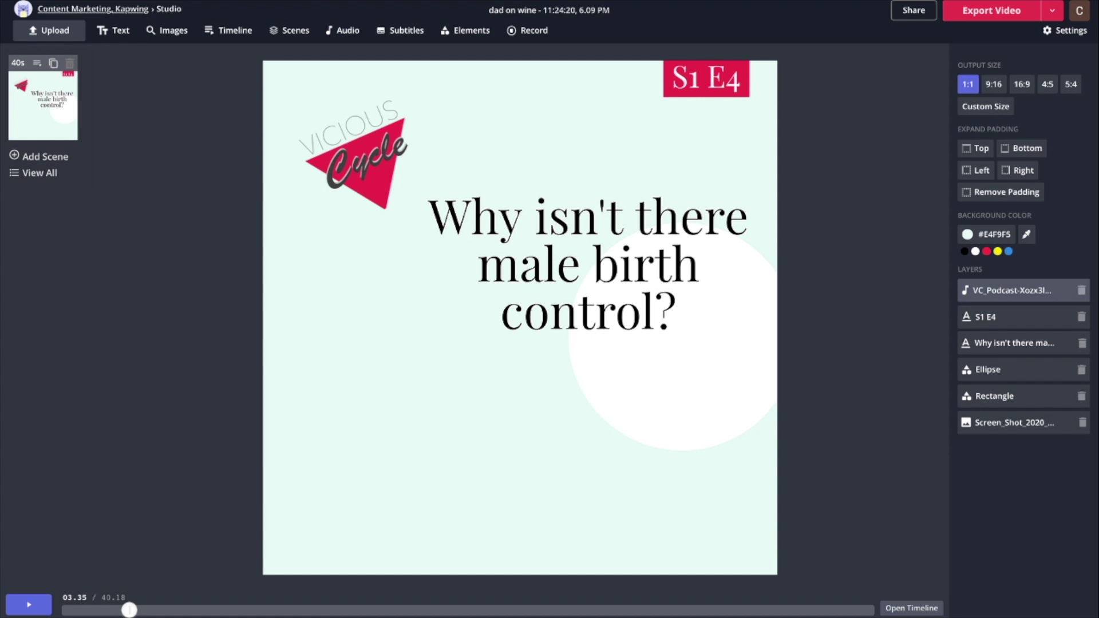
- Convert the VC_Podcast audio layer to a waveform, shrink it and place it below the title text
click(1011, 290)
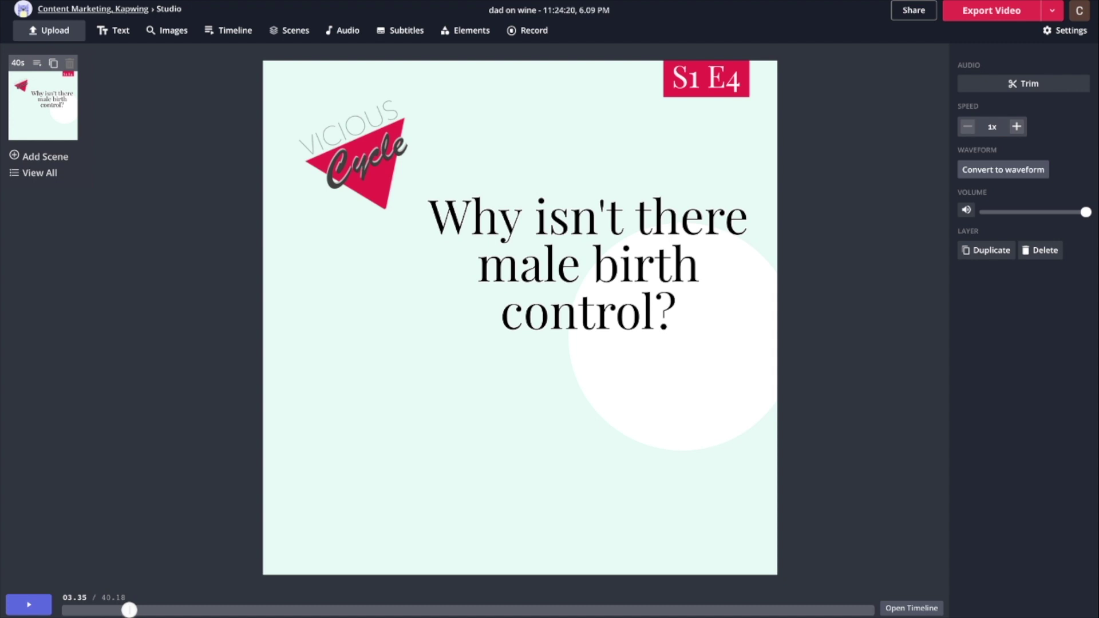
click(1002, 170)
drag(520, 366, 520, 401)
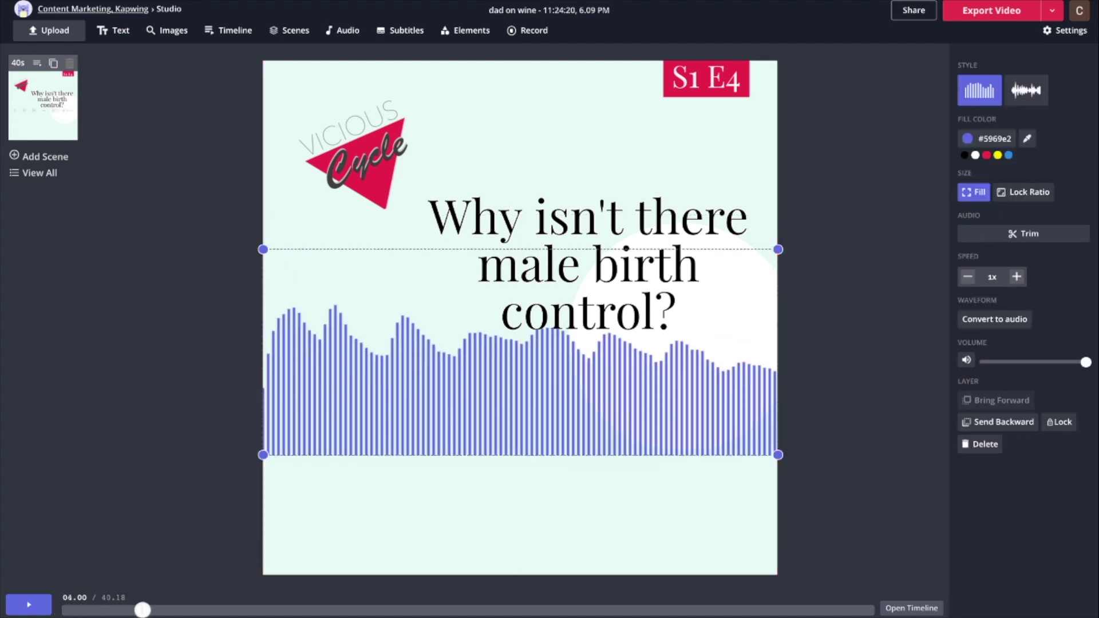
drag(520, 352, 520, 431)
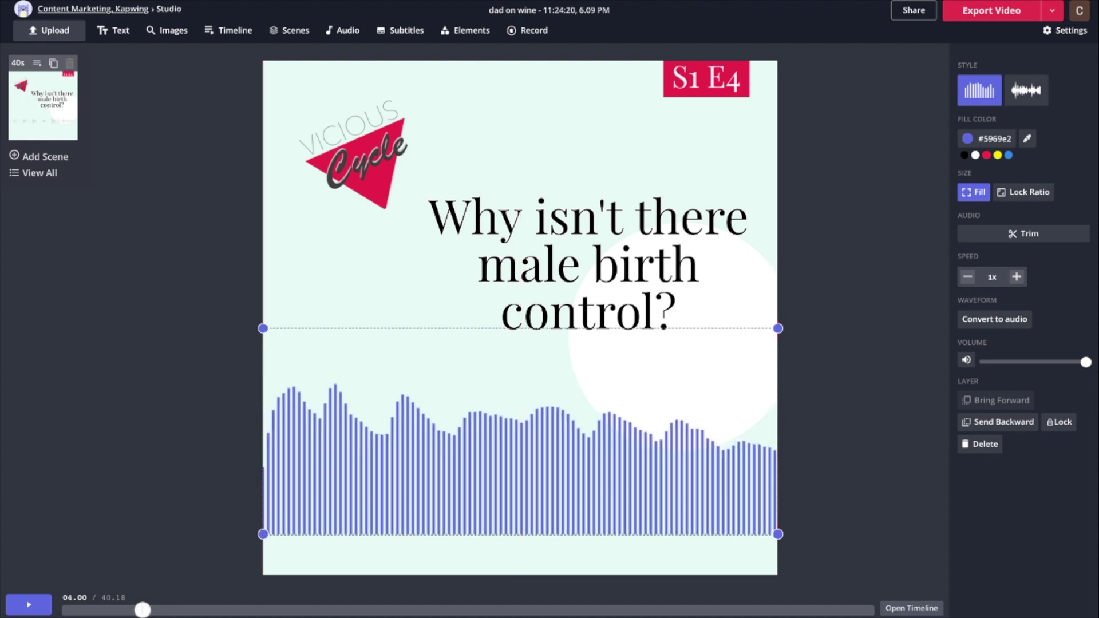
drag(778, 534, 559, 433)
drag(410, 381, 533, 454)
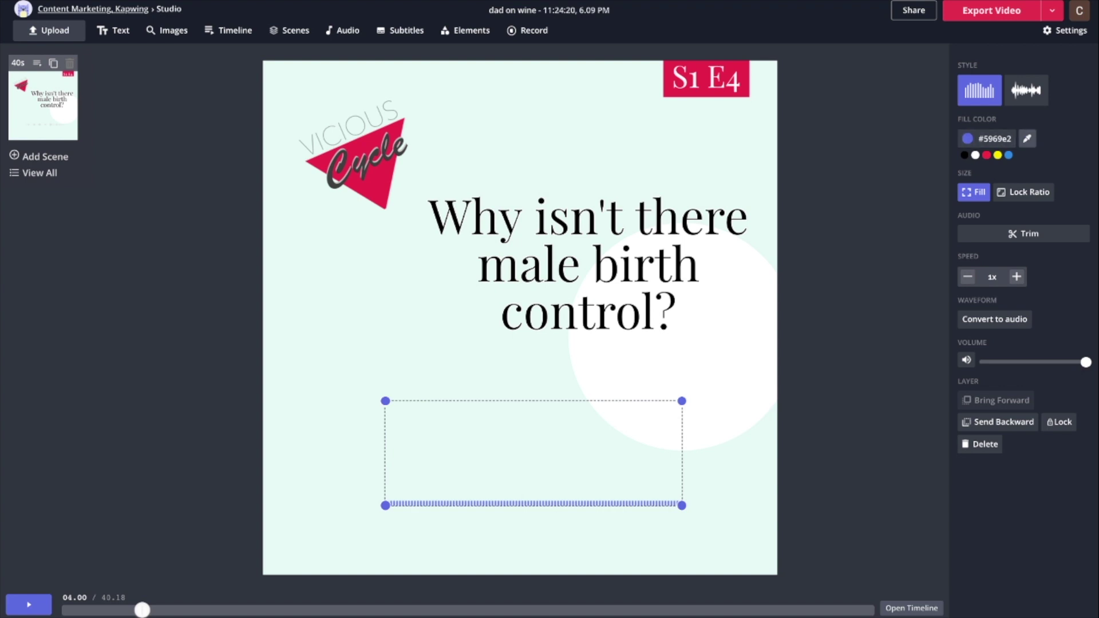
- Recolor the waveform with red #F11349 sampled from the logo's triangle and enlarge the waveform
click(1027, 138)
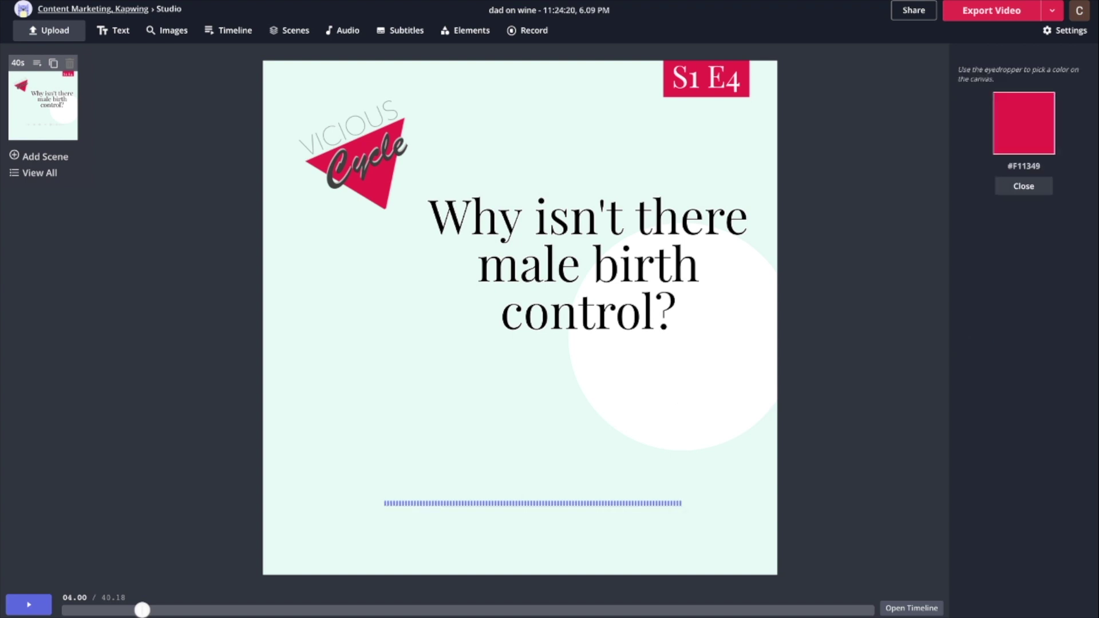
click(375, 184)
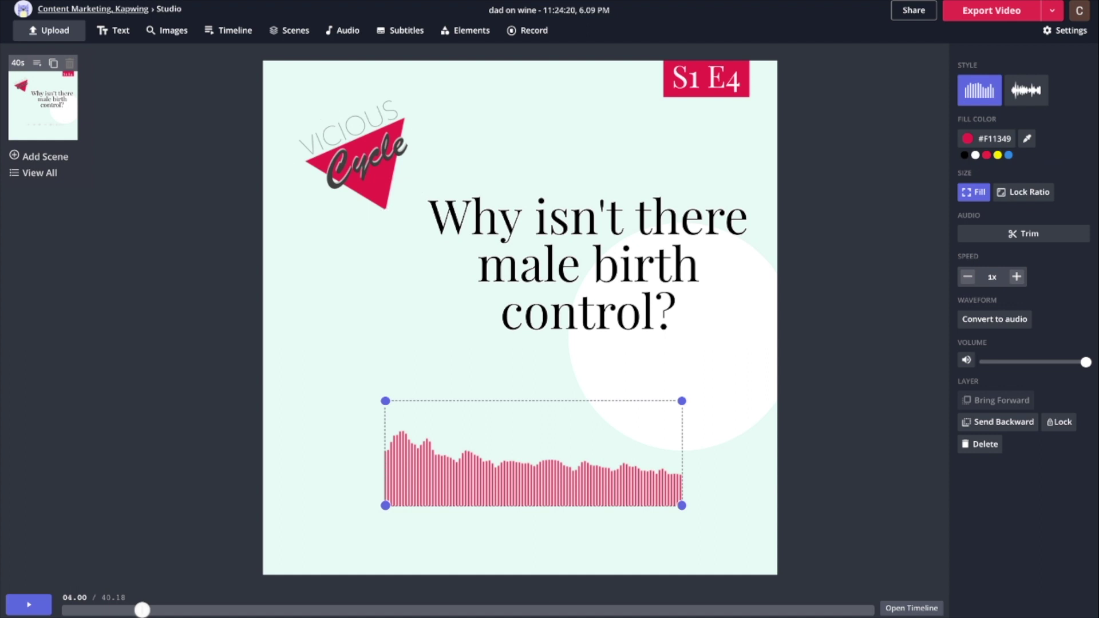
drag(682, 401, 741, 376)
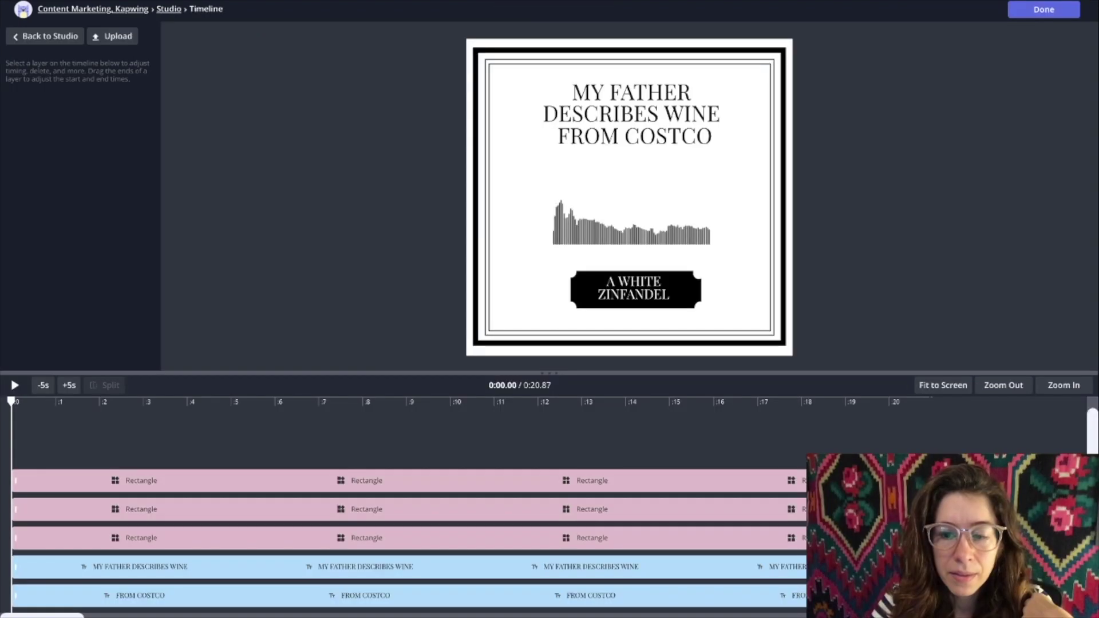
- Examine the border, title text and waveform layers of the Costco wine project in the timeline editor
click(770, 194)
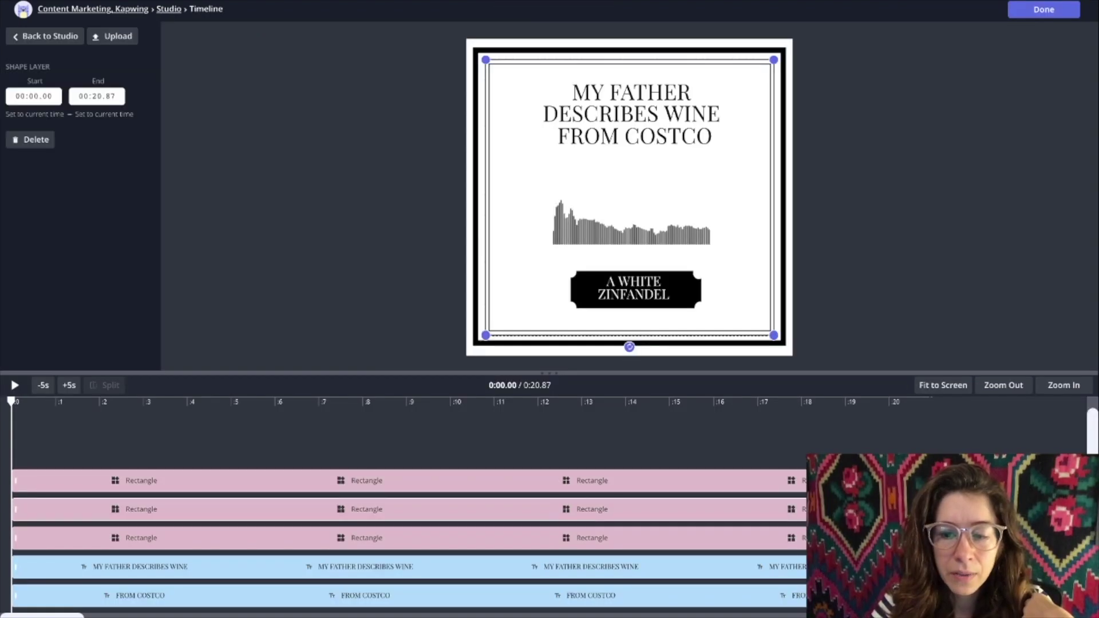
click(631, 103)
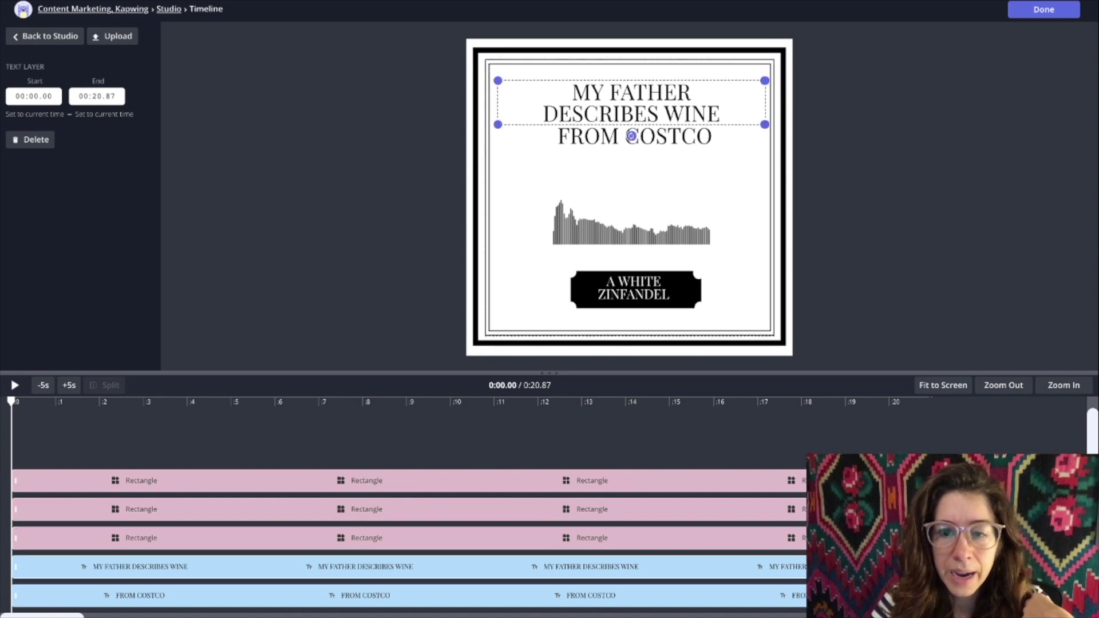
scroll(401, 503, down, 6)
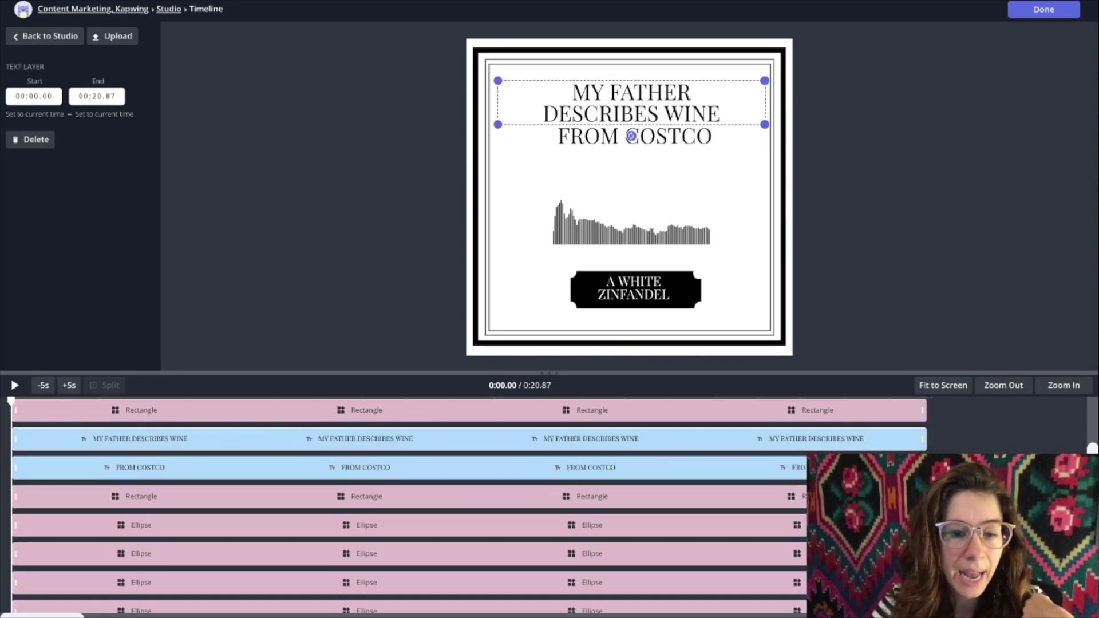
scroll(401, 458, down, 1)
click(631, 136)
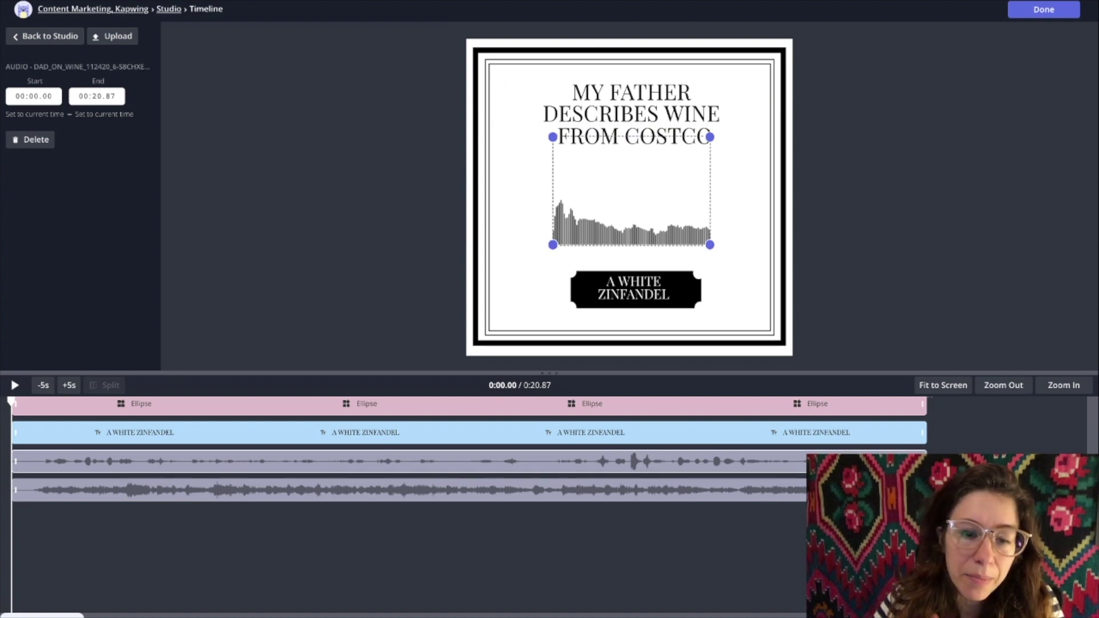
- Select the background minuet audio layer and raise its volume slightly in the Studio
click(409, 491)
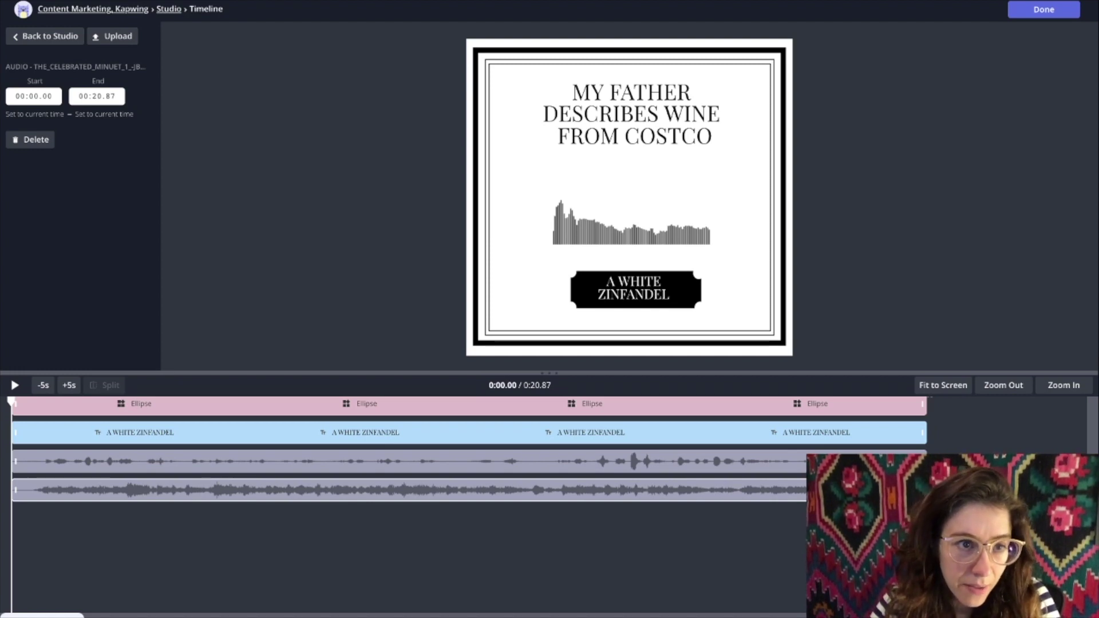
click(46, 36)
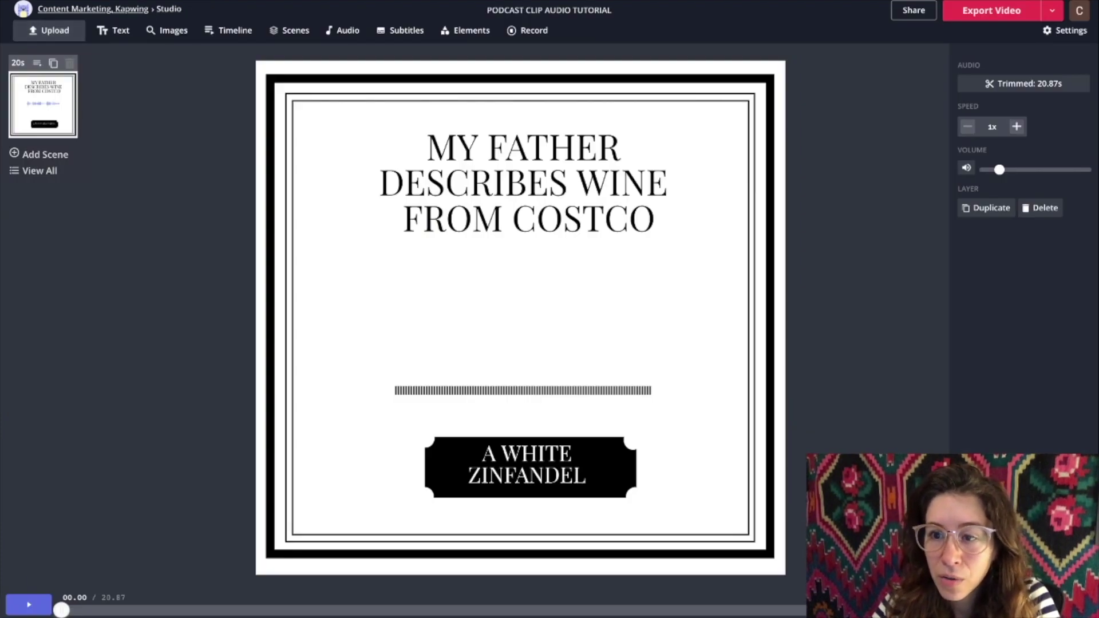
mouse_move(998, 170)
mouse_down()
mouse_move(1049, 169)
mouse_move(1004, 170)
mouse_up()
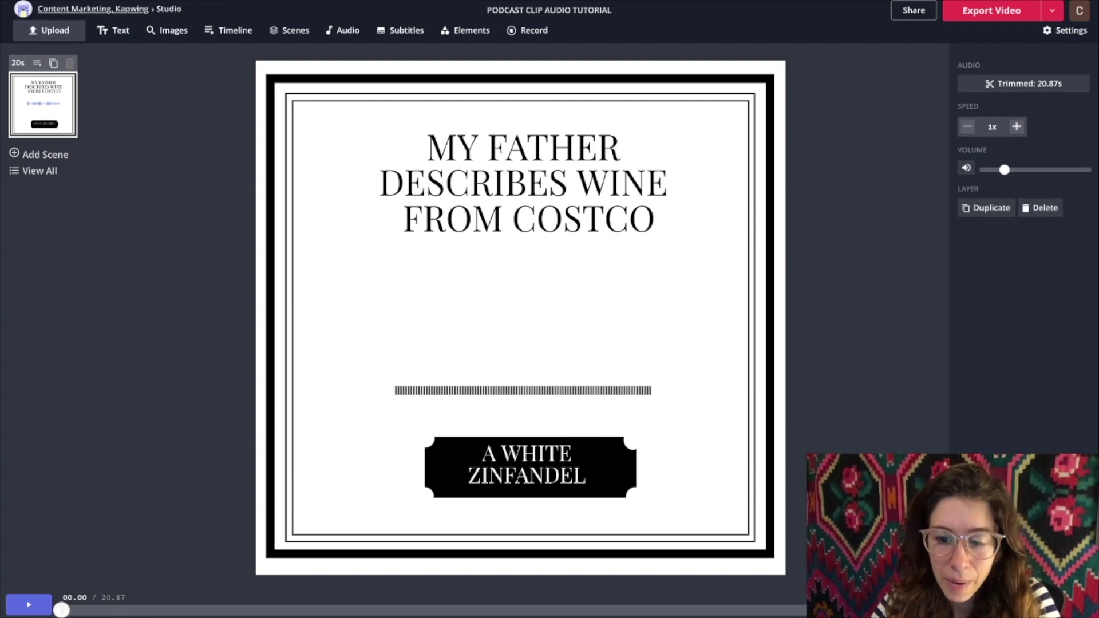
- Split the dad_on_wine audio layer at 0:06.08 in the timeline editor
click(228, 30)
scroll(469, 503, down, 5)
scroll(469, 504, up, 1)
click(469, 448)
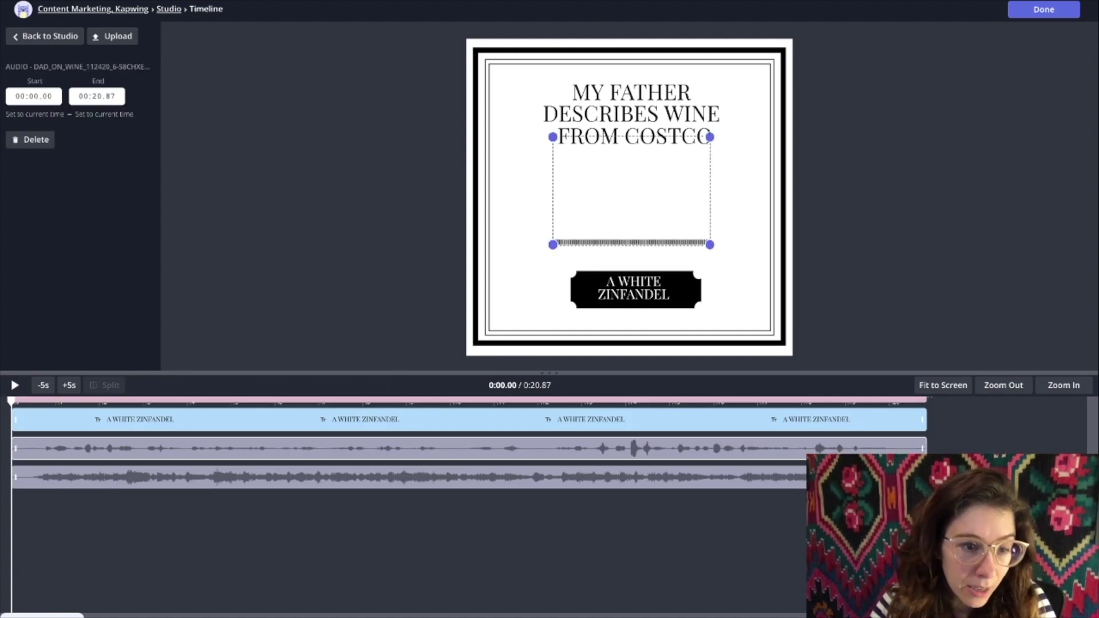
drag(12, 401, 278, 401)
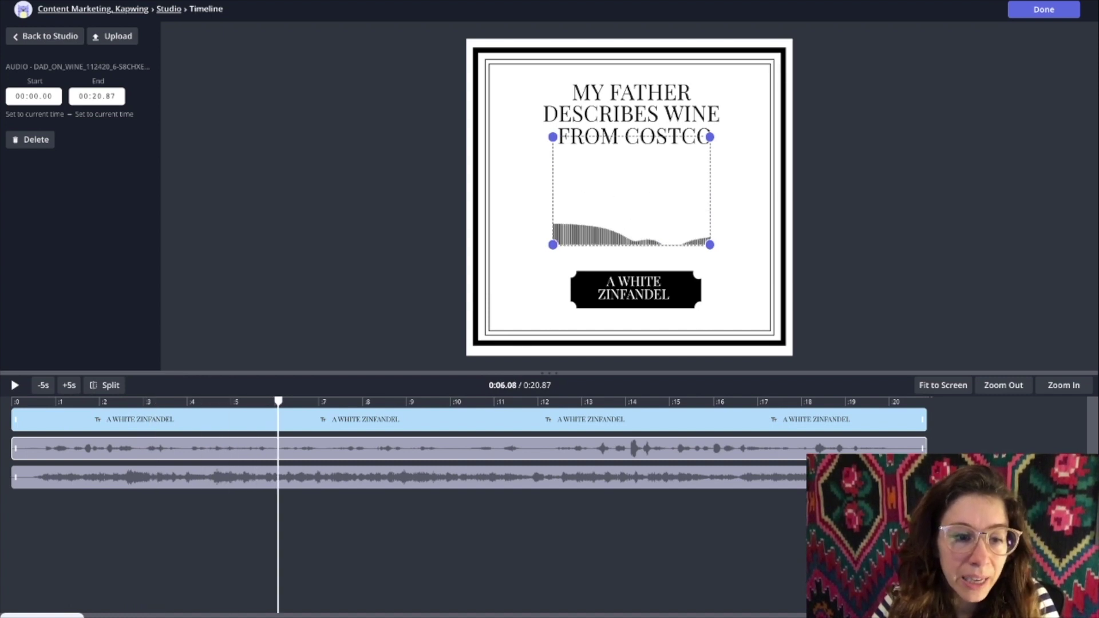
click(106, 385)
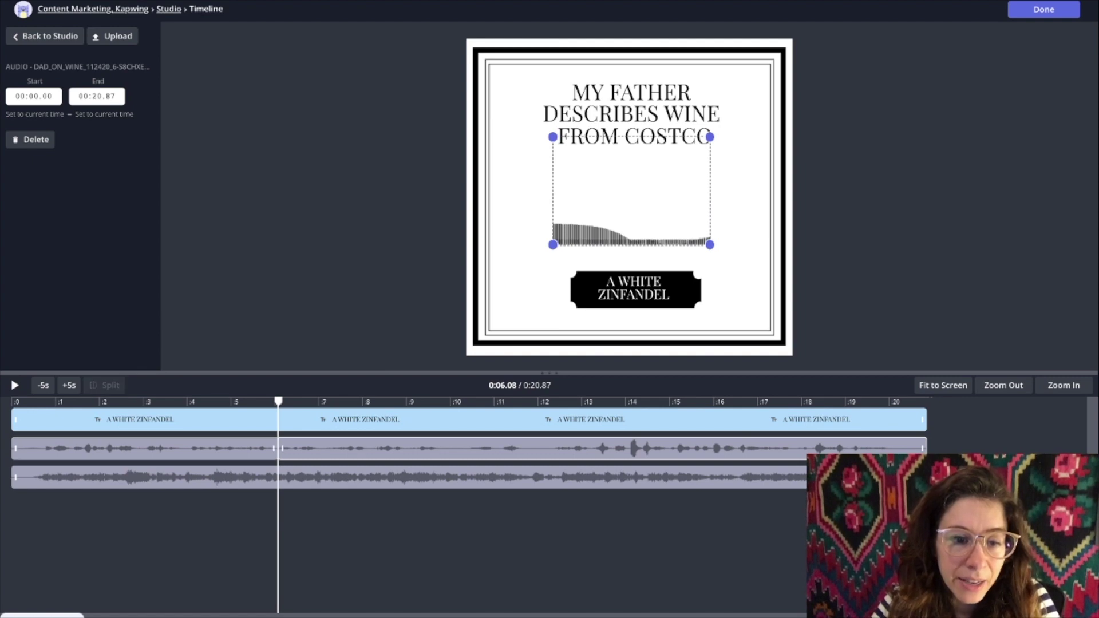
- Trim about two seconds off the start of the second dad_on_wine piece and move the first piece behind it, starting at 00:18.88
drag(282, 448, 347, 448)
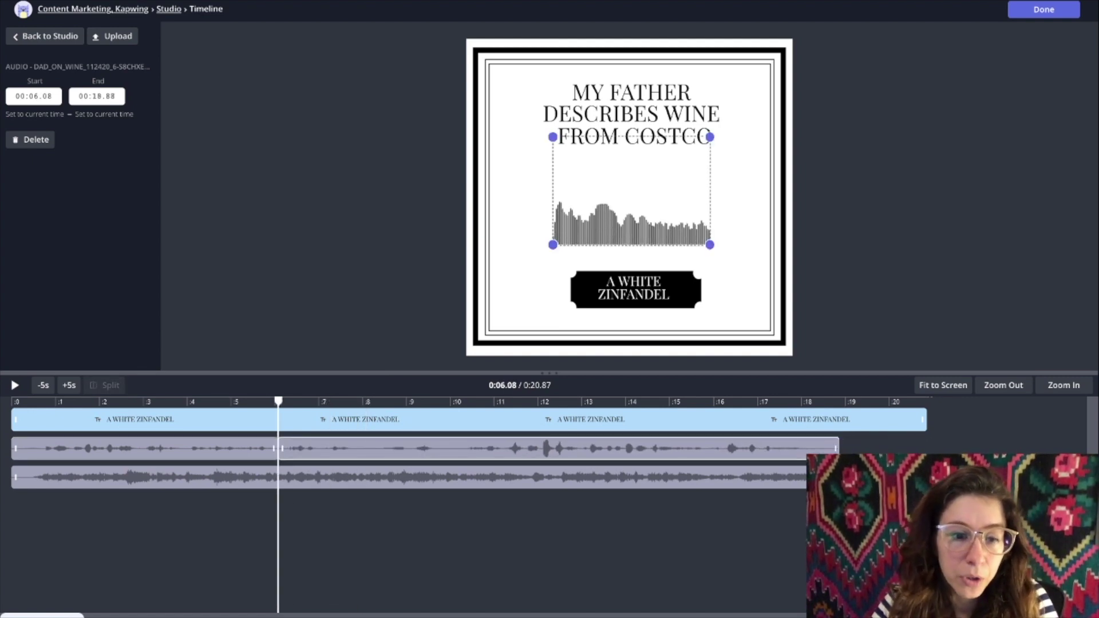
drag(86, 448, 913, 448)
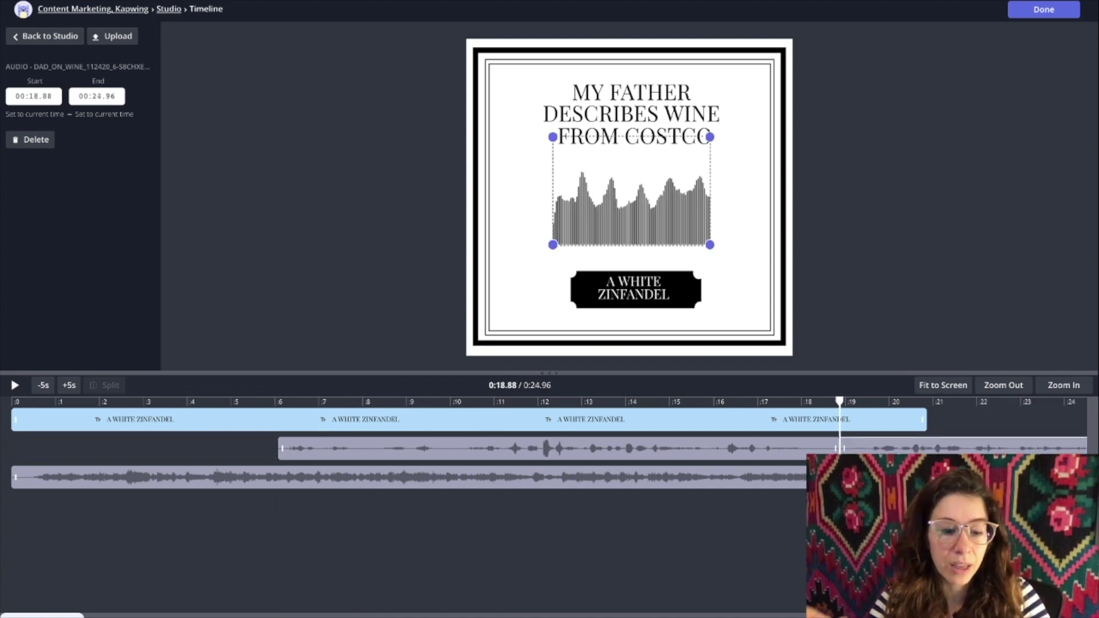